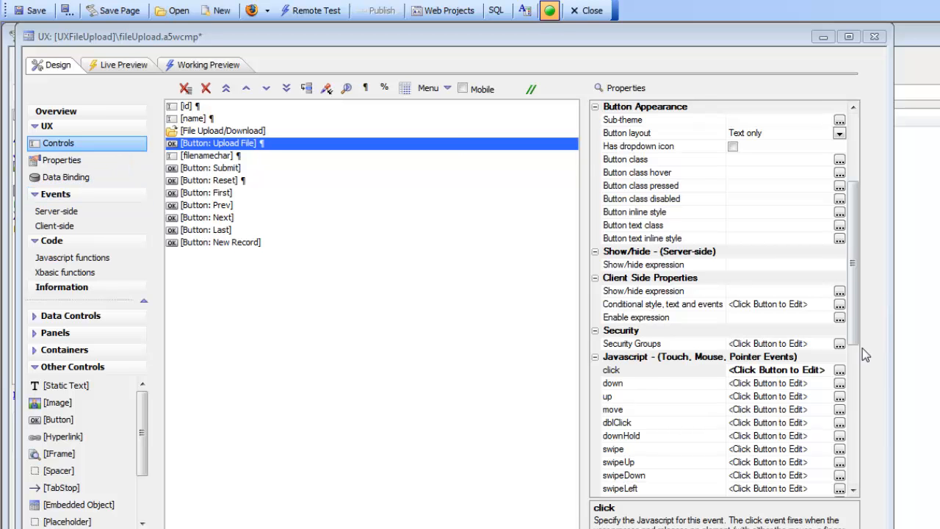
Change the Upload File button's text to "Upload File - to Server"
{"action": "left_click_drag", "start_coordinate": [856, 331], "coordinate": [797, 200]}
{"action": "left_click", "coordinate": [672, 121]}
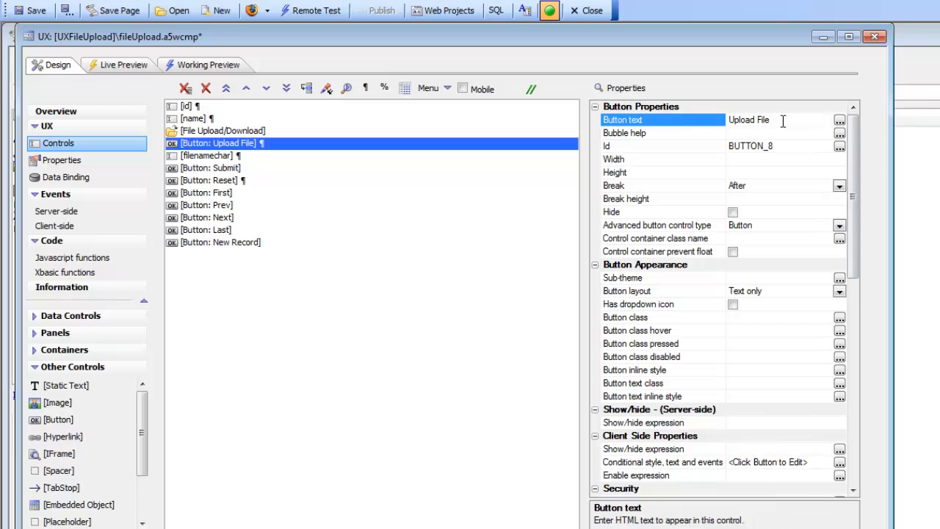
{"action": "left_click", "coordinate": [789, 121]}
{"action": "type", "text": "- to Server"}
{"action": "left_click", "coordinate": [212, 144]}
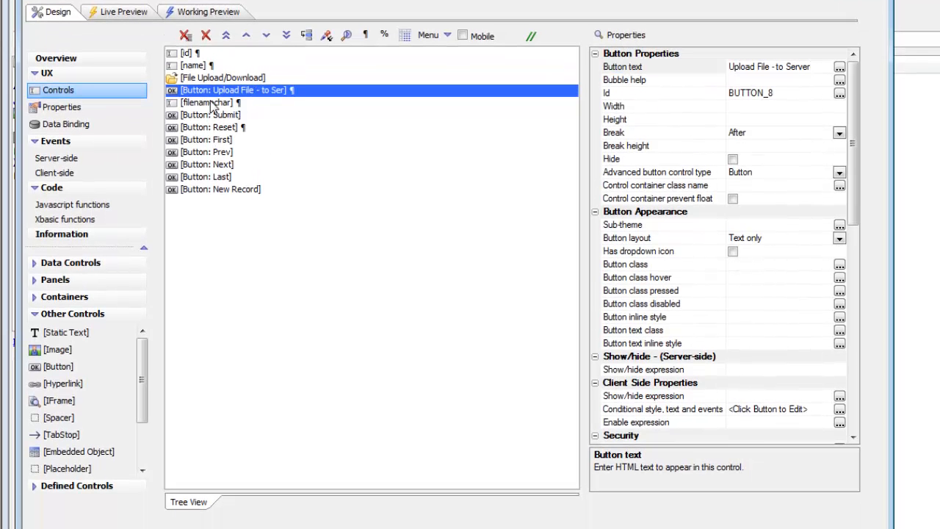
Add a button with the text "Upload - S3" below the filenamechar field, and a placeholder control below that button
{"action": "left_click", "coordinate": [214, 105]}
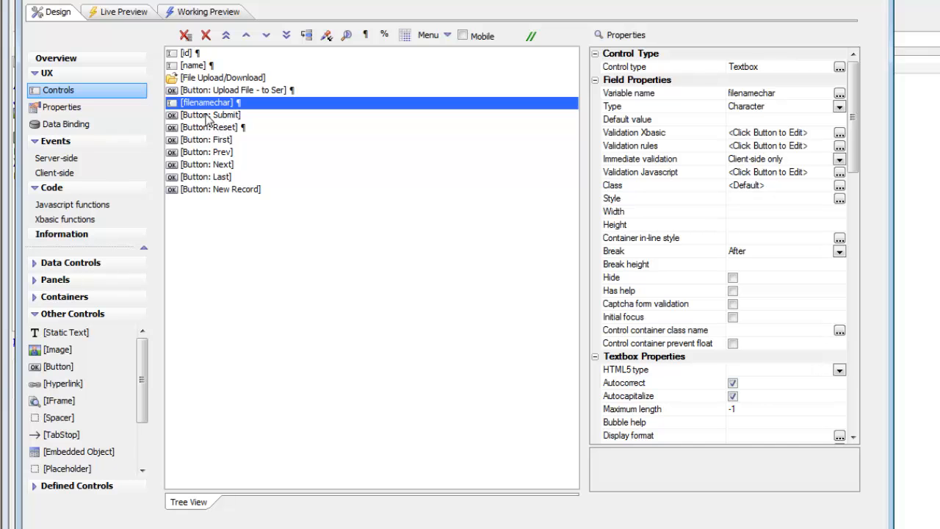
{"action": "double_click", "coordinate": [58, 366]}
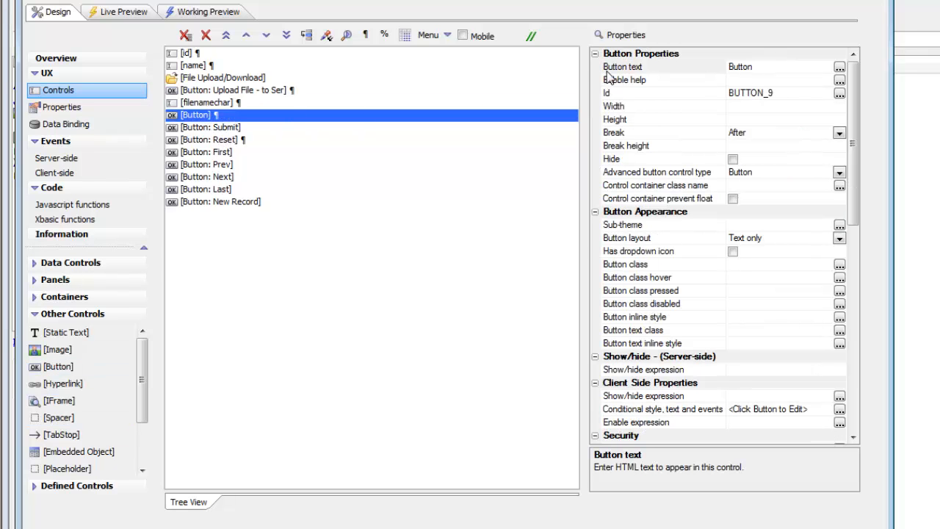
{"action": "left_click", "coordinate": [622, 67]}
{"action": "type", "text": "Upl"}
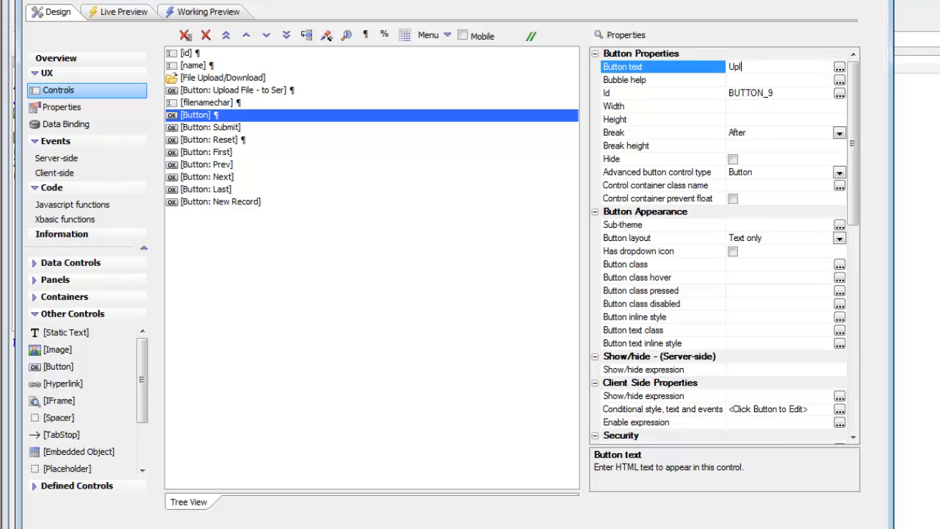
{"action": "type", "text": "oad - S3"}
{"action": "left_click", "coordinate": [217, 118]}
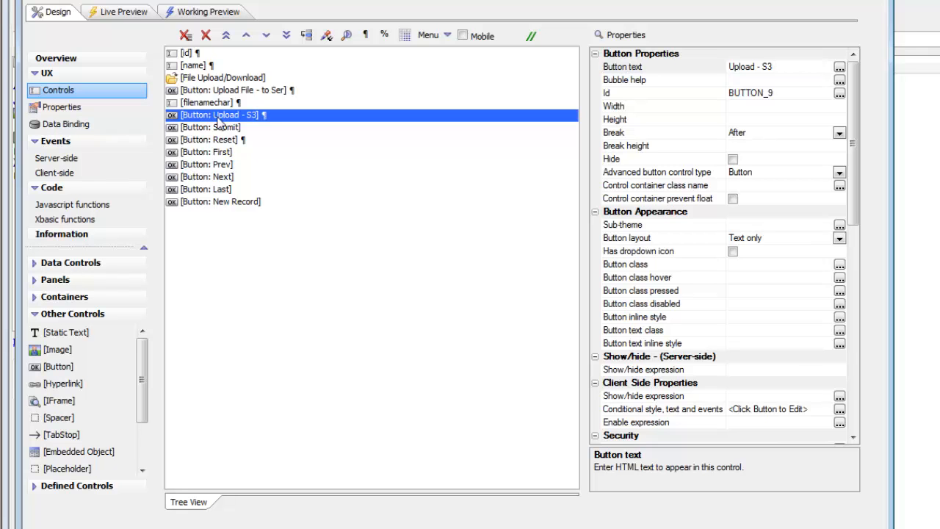
{"action": "left_click", "coordinate": [74, 472]}
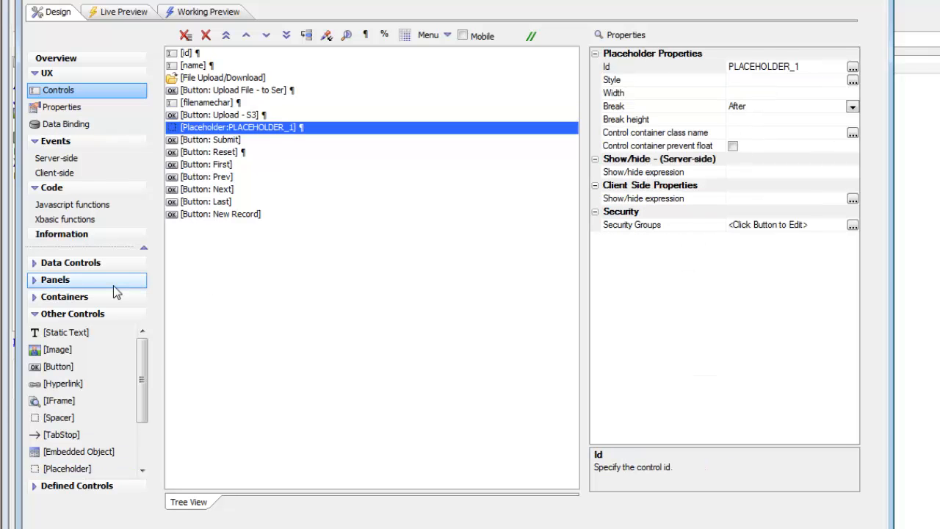
Add a File Upload action to the click event of the Upload - S3 button
{"action": "left_click", "coordinate": [232, 120]}
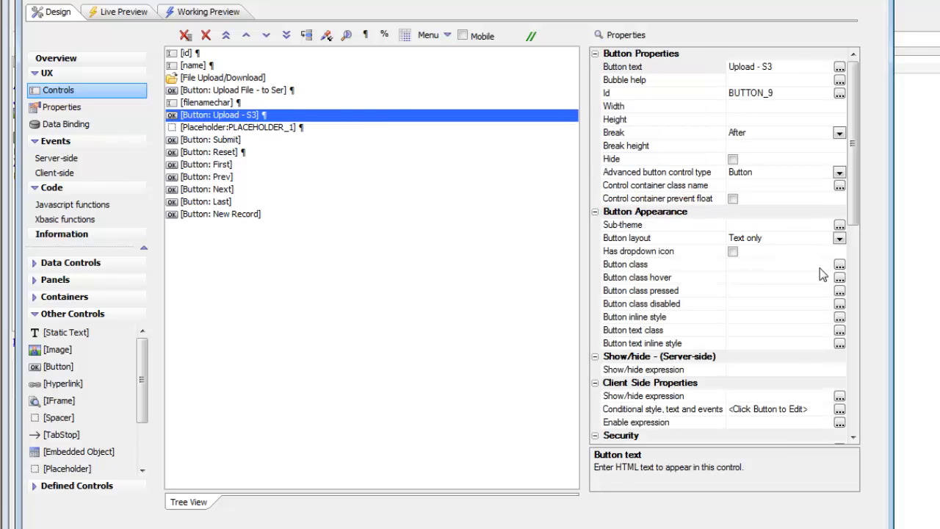
{"action": "left_click_drag", "start_coordinate": [854, 204], "coordinate": [857, 309]}
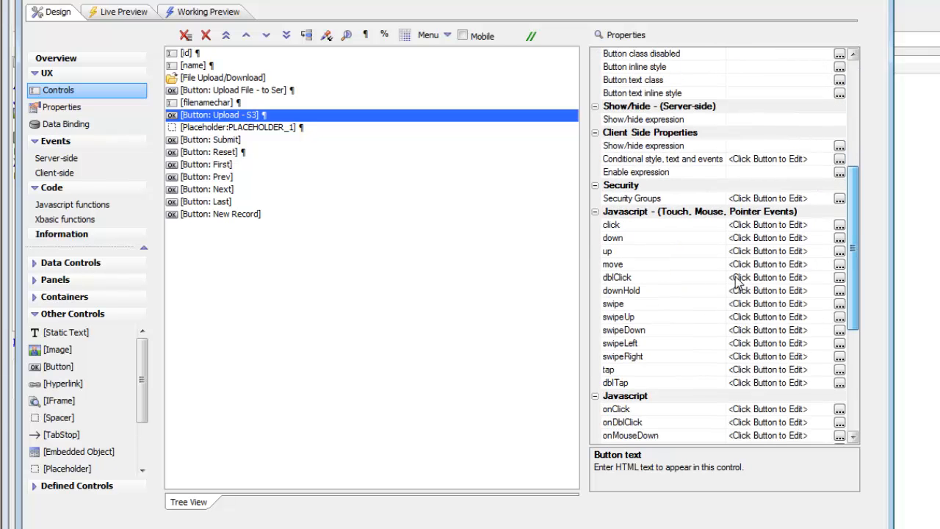
{"action": "double_click", "coordinate": [623, 227]}
{"action": "left_click", "coordinate": [311, 120]}
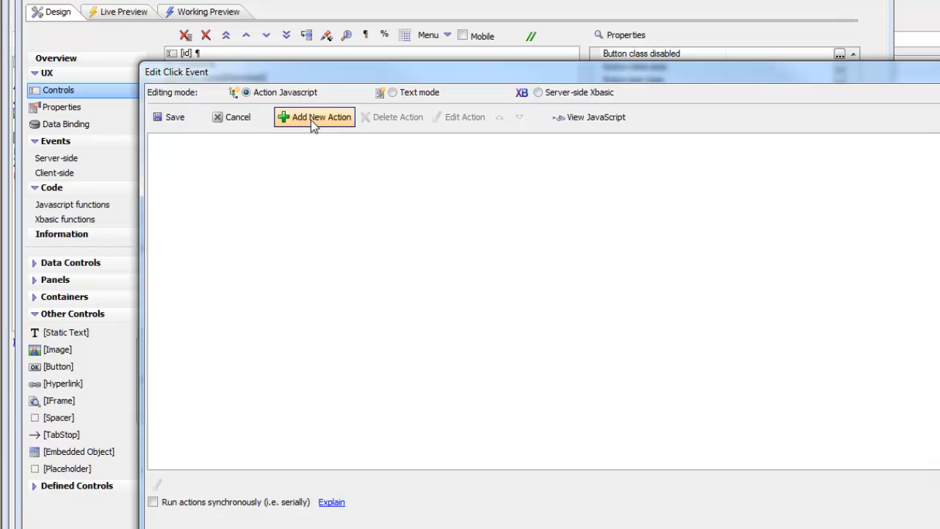
{"action": "type", "text": "uplo"}
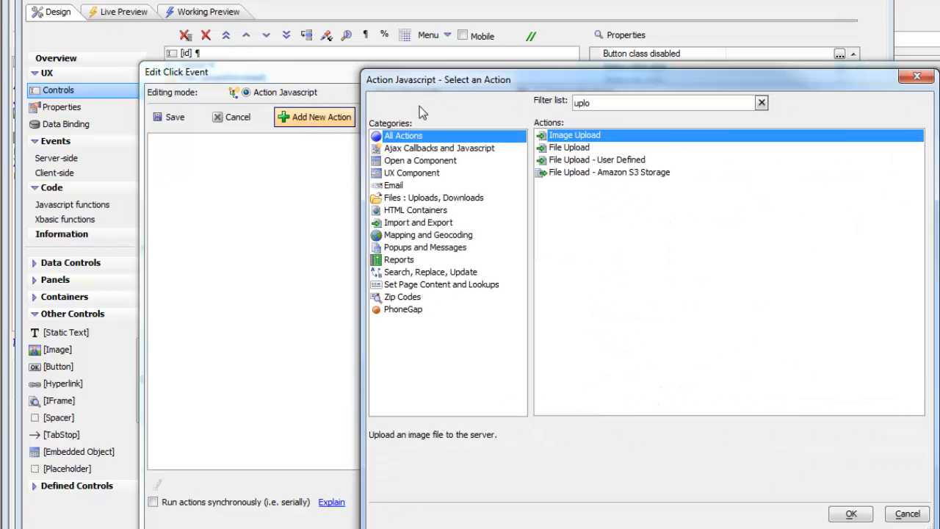
{"action": "double_click", "coordinate": [559, 148]}
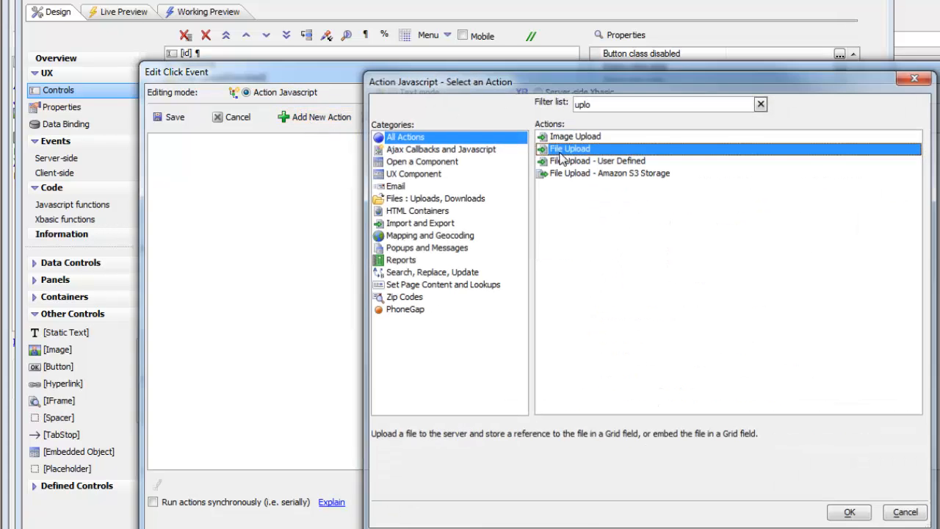
Choose FILEUPLOAD_1 as the action's target file upload control and set the upload target to AmazonS3
{"action": "left_click_drag", "start_coordinate": [587, 50], "coordinate": [415, 47]}
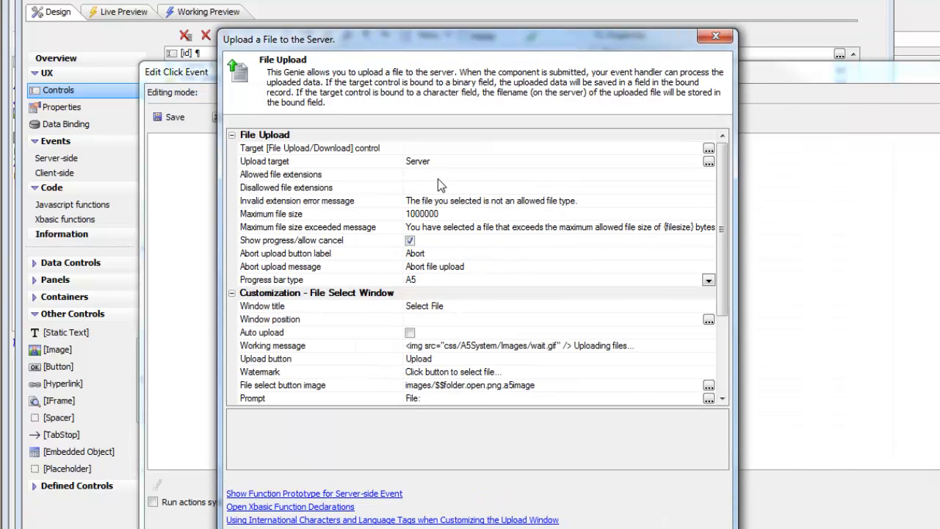
{"action": "left_click", "coordinate": [708, 150]}
{"action": "left_click", "coordinate": [586, 250]}
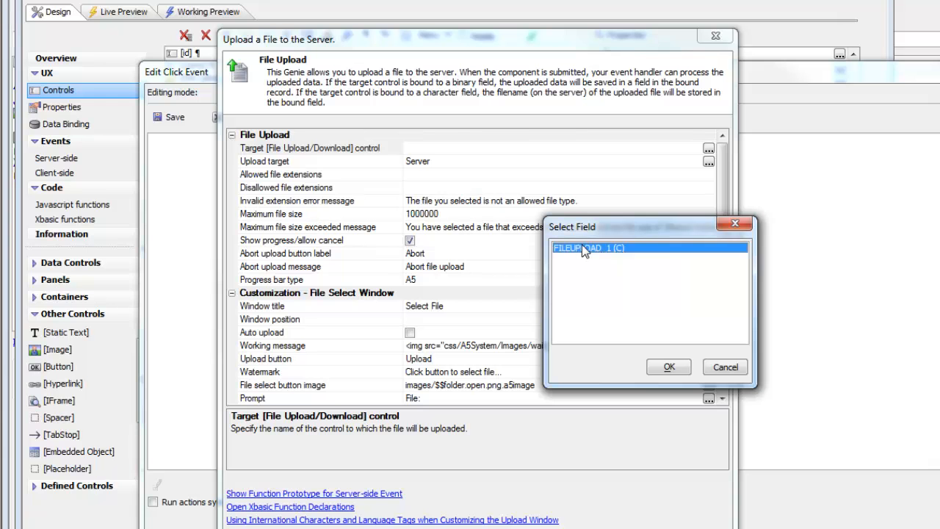
{"action": "left_click", "coordinate": [667, 369]}
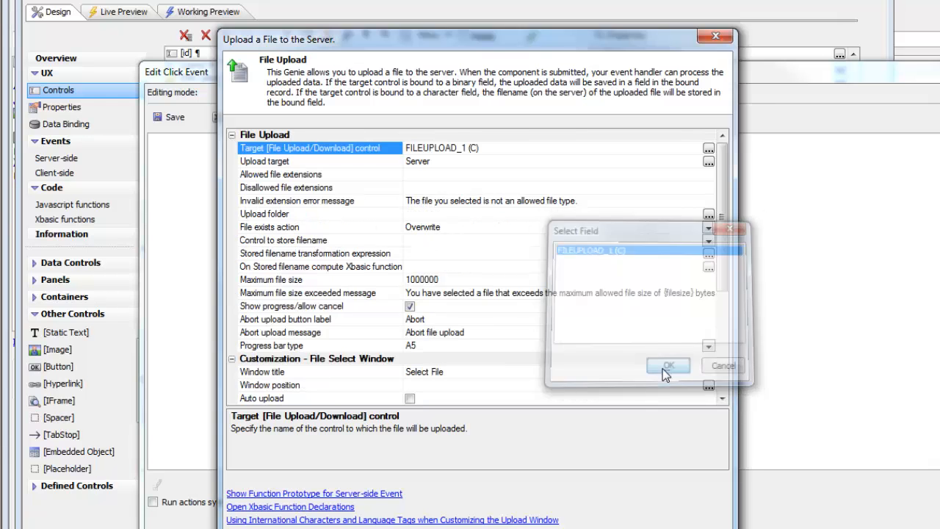
{"action": "left_click_drag", "start_coordinate": [446, 50], "coordinate": [474, 67]}
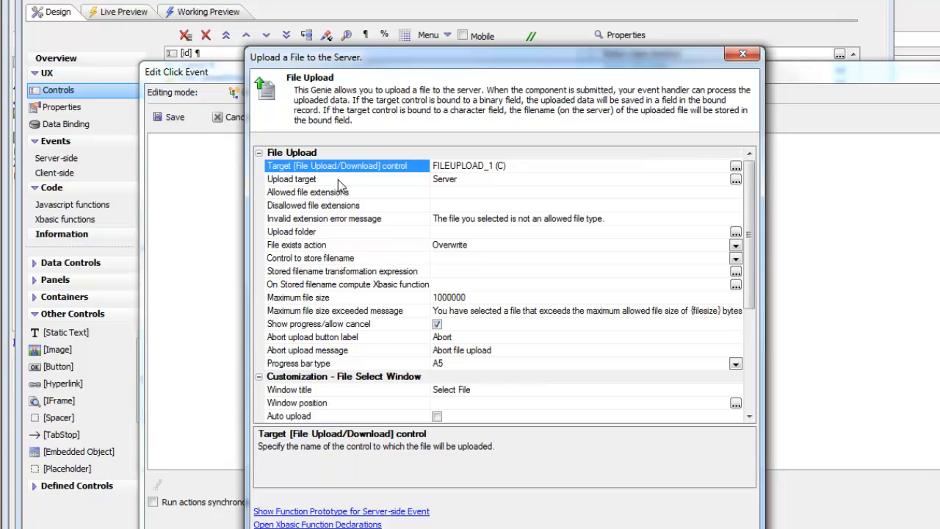
{"action": "left_click", "coordinate": [736, 179]}
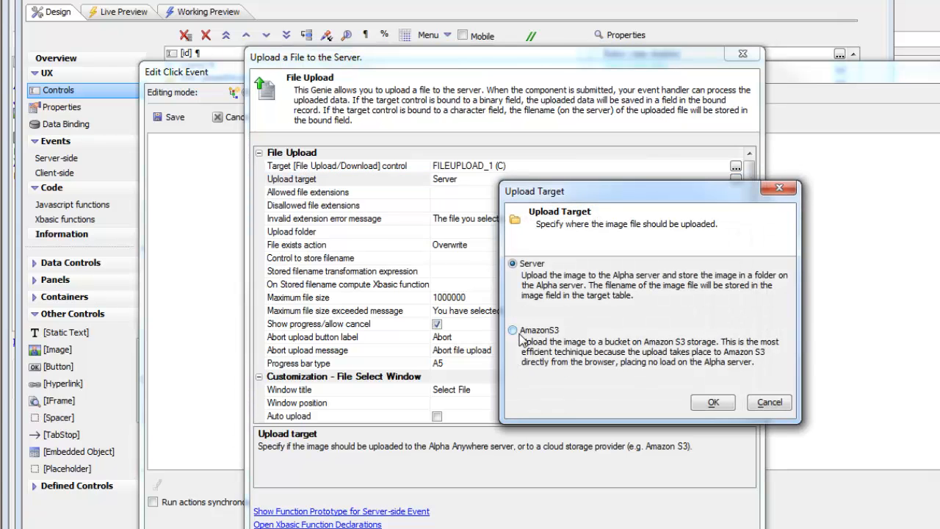
{"action": "left_click", "coordinate": [514, 332]}
{"action": "left_click", "coordinate": [708, 405]}
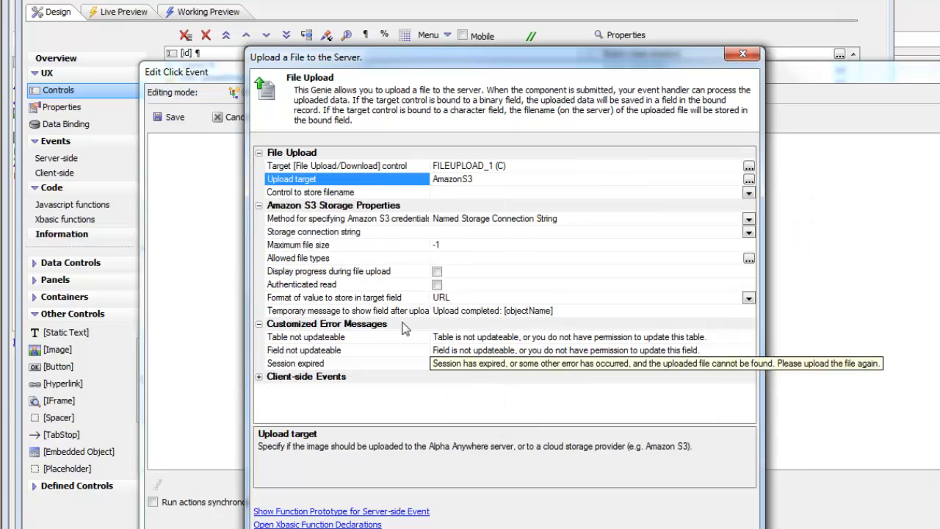
Store the uploaded filename in the filenamechar control and set the storage connection string to alphamediacapture
{"action": "left_click", "coordinate": [336, 195]}
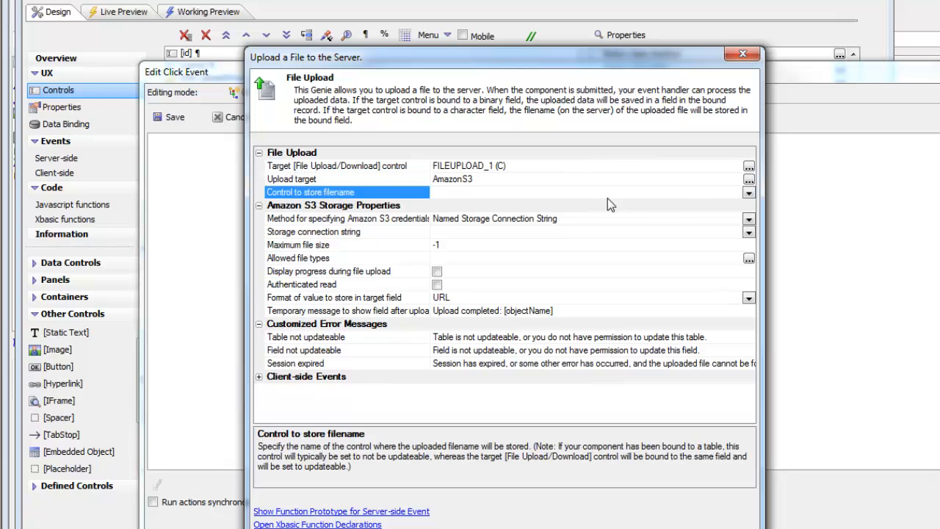
{"action": "left_click", "coordinate": [748, 193]}
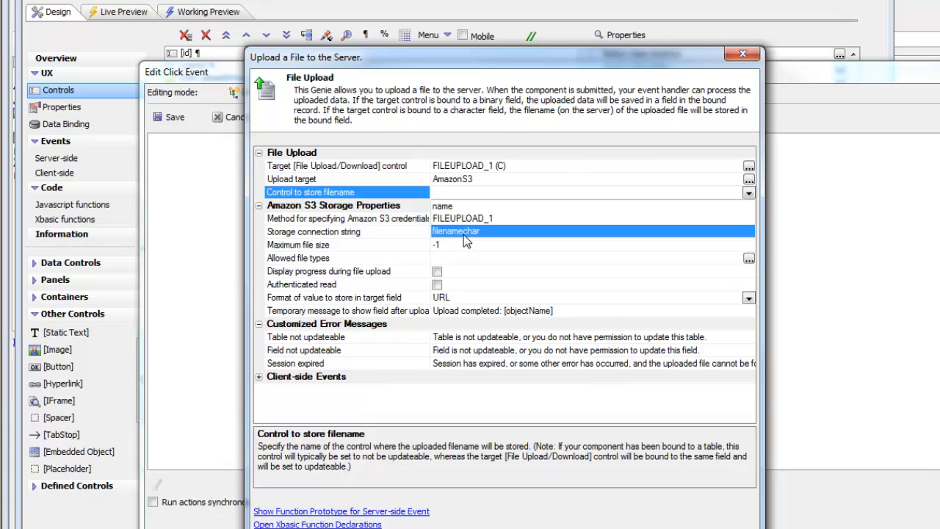
{"action": "left_click", "coordinate": [463, 233]}
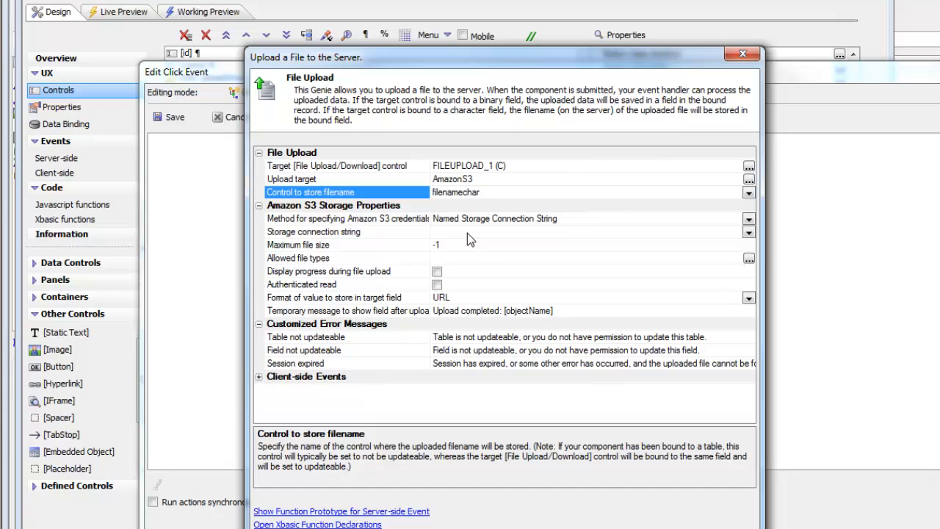
{"action": "left_click", "coordinate": [348, 246]}
{"action": "left_click", "coordinate": [346, 234]}
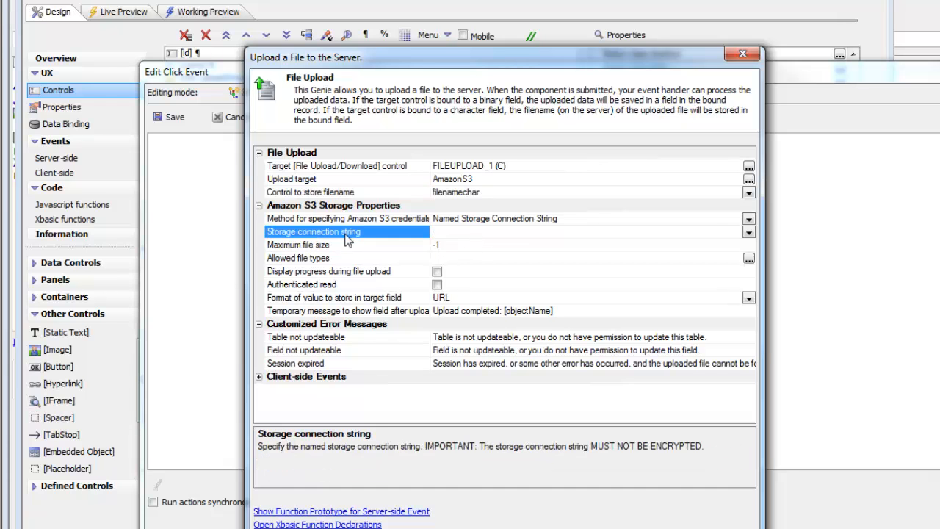
{"action": "left_click", "coordinate": [748, 232]}
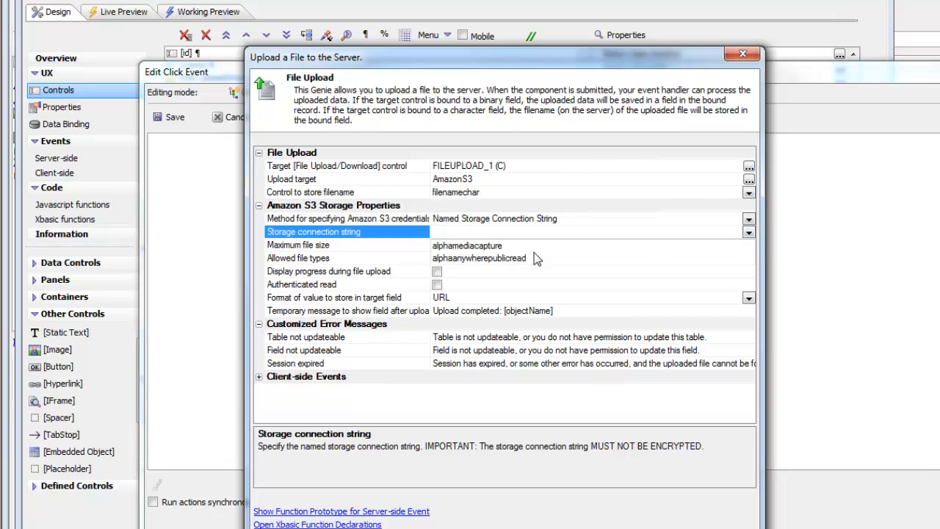
{"action": "left_click", "coordinate": [467, 246]}
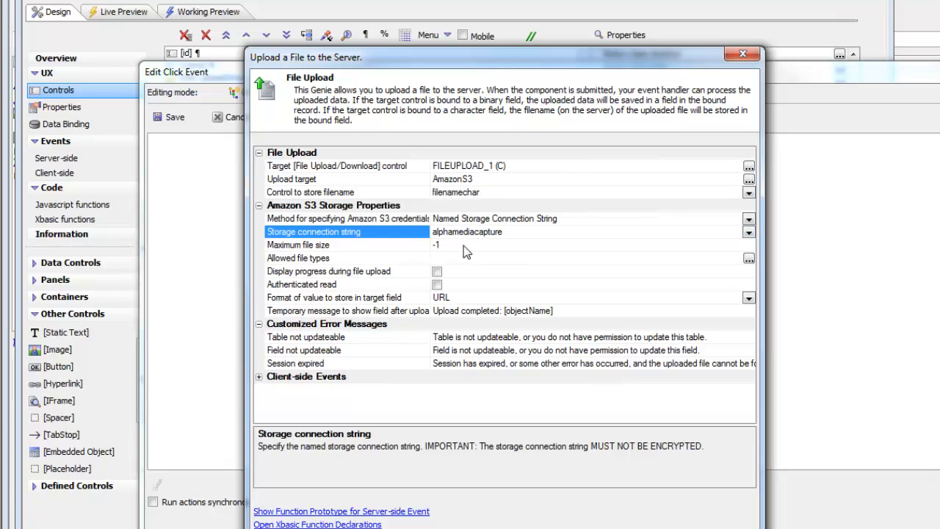
Enable progress display during upload with PLACEHOLDER_1 as the indicator's placeholder, and save the click event
{"action": "left_click", "coordinate": [437, 271]}
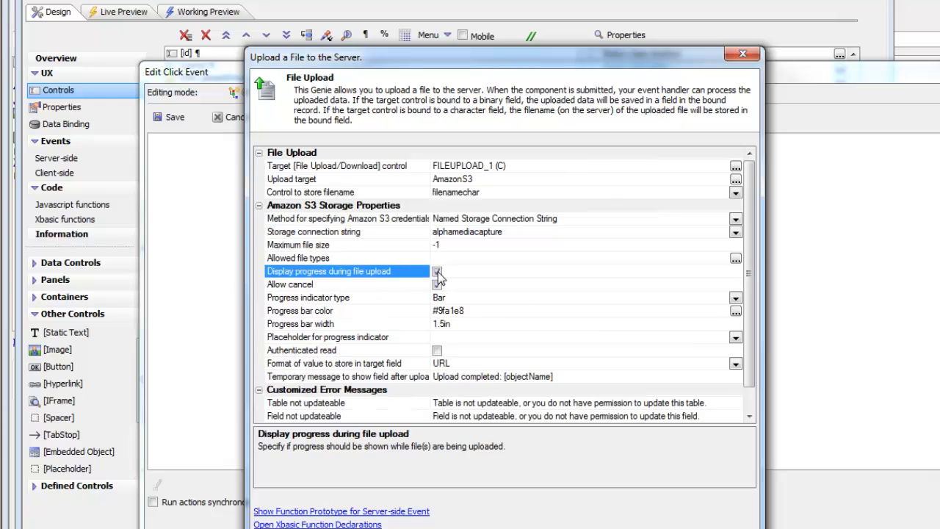
{"action": "left_click", "coordinate": [736, 337]}
{"action": "left_click", "coordinate": [465, 351]}
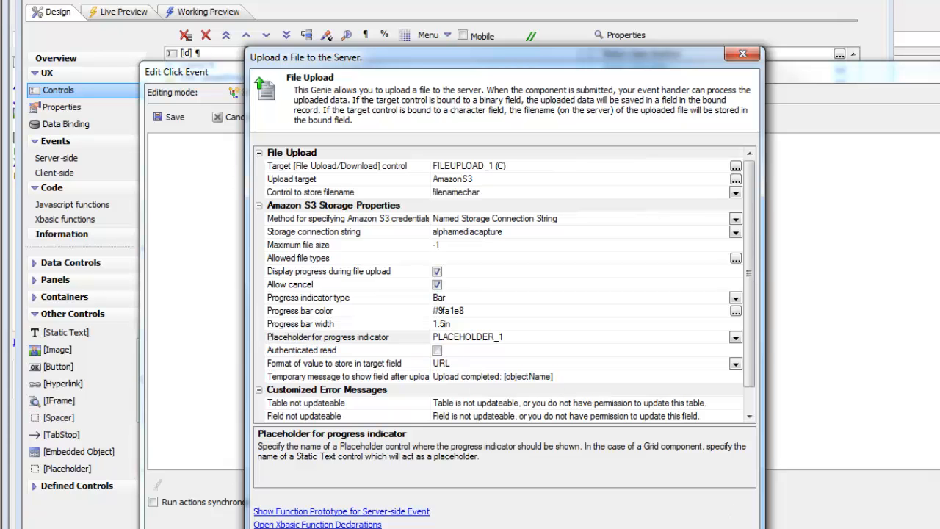
{"action": "key", "text": "Return"}
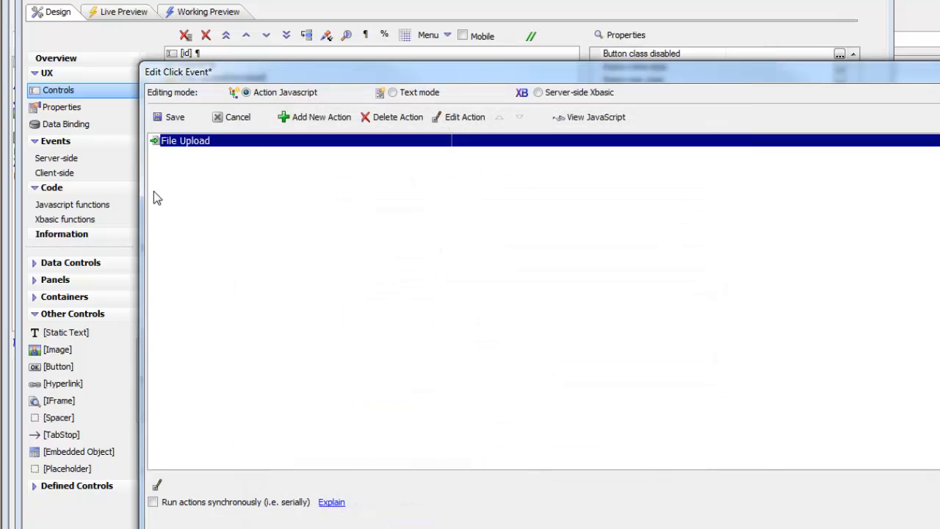
{"action": "left_click", "coordinate": [168, 117]}
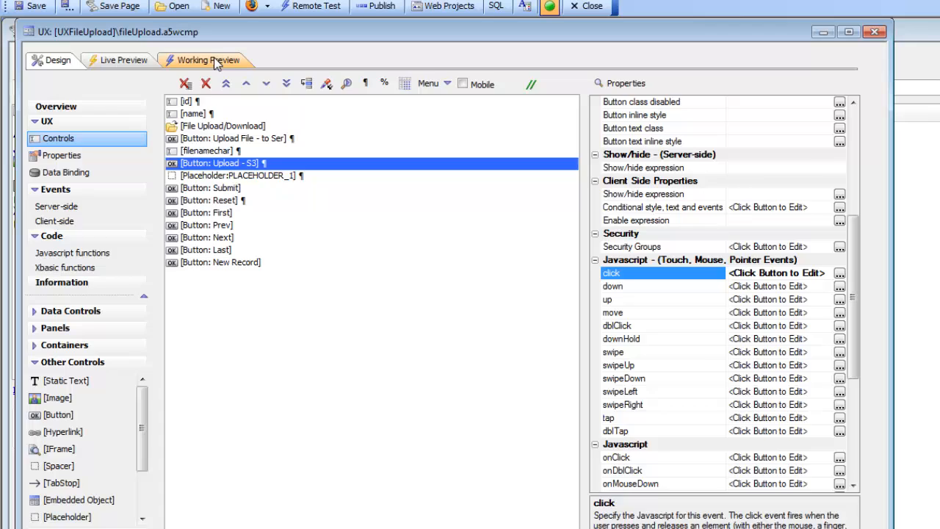
Run the component in Working Preview and upload 4283.JPG from the MovieImages folder to S3
{"action": "left_click", "coordinate": [213, 12]}
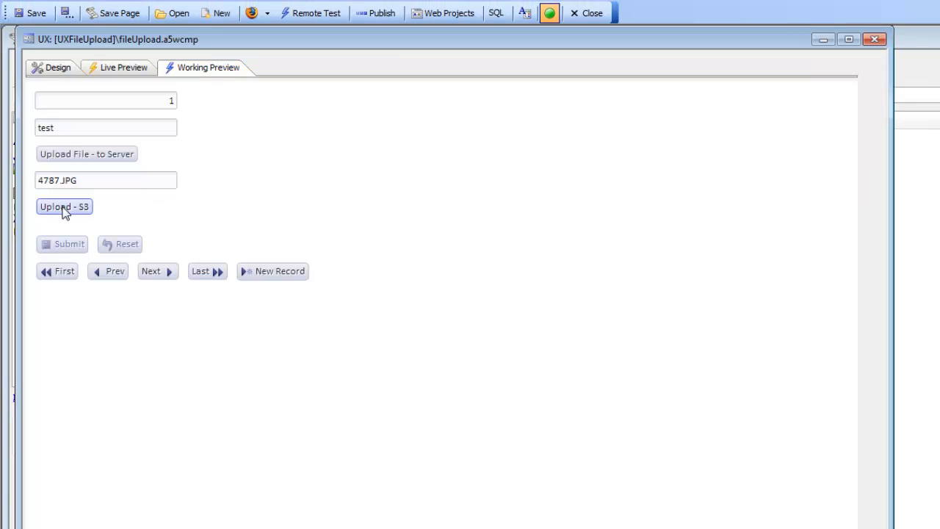
{"action": "left_click", "coordinate": [74, 212]}
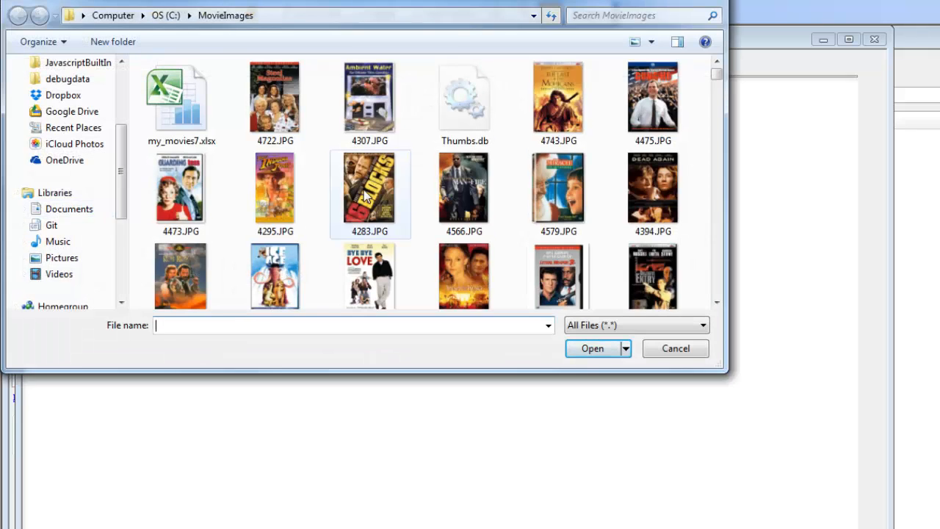
{"action": "double_click", "coordinate": [366, 193]}
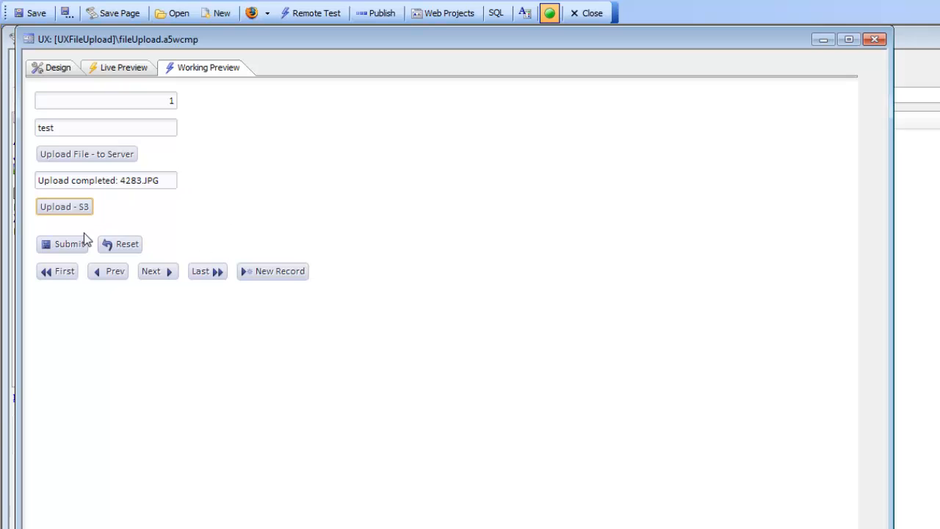
Submit the record and examine both ends of the value stored in the filename field
{"action": "left_click", "coordinate": [66, 248]}
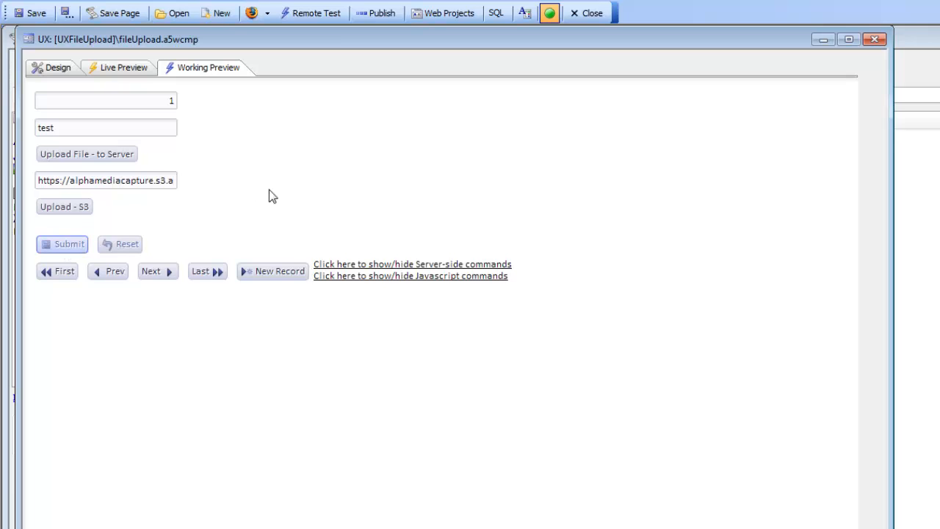
{"action": "key", "text": "End"}
{"action": "key", "text": "Home"}
Set the width of the filenamechar textbox to 6in in the component design
{"action": "left_click", "coordinate": [48, 66]}
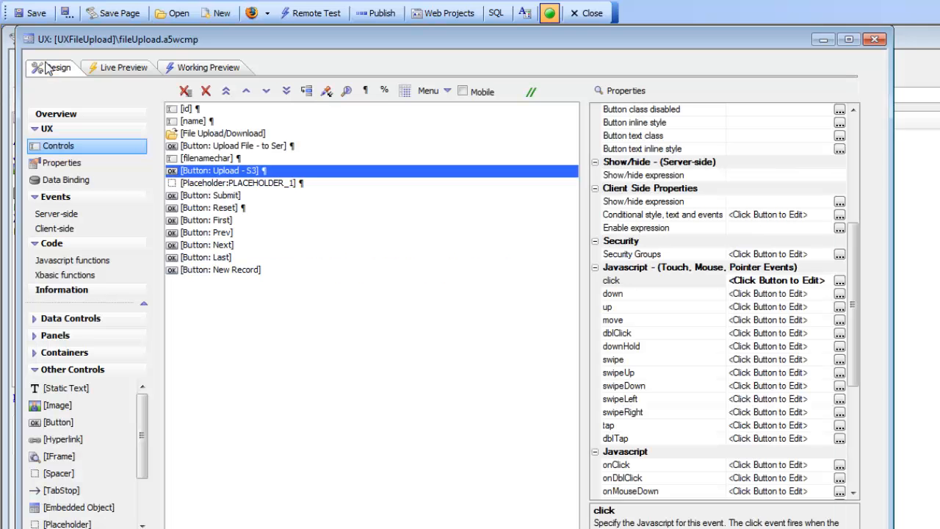
{"action": "left_click", "coordinate": [219, 159]}
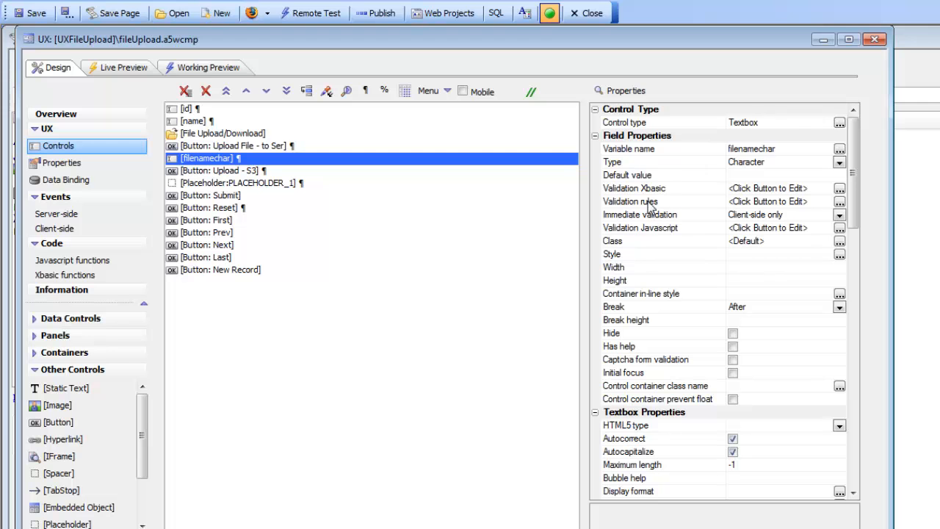
{"action": "left_click", "coordinate": [636, 268]}
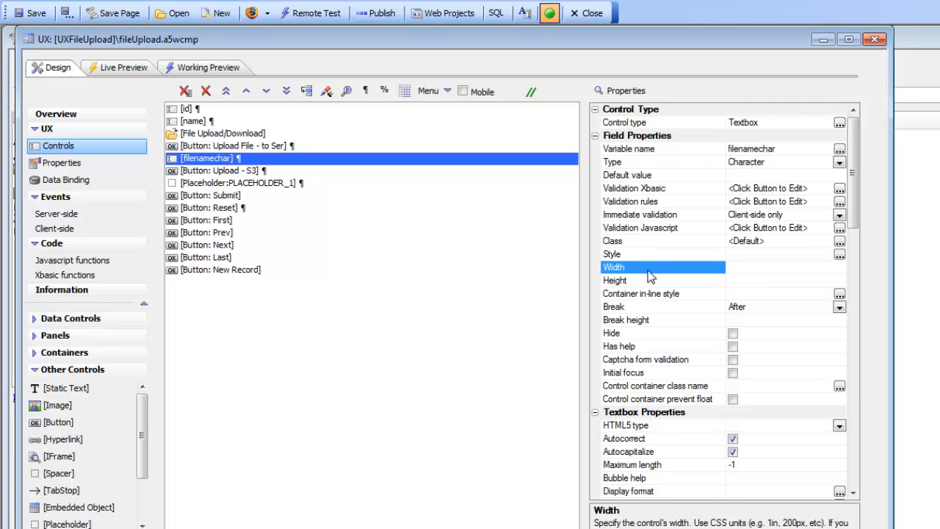
{"action": "type", "text": "6in"}
Run the component in Working Preview, upload 4787.JPG to S3 and submit the record
{"action": "left_click", "coordinate": [208, 68]}
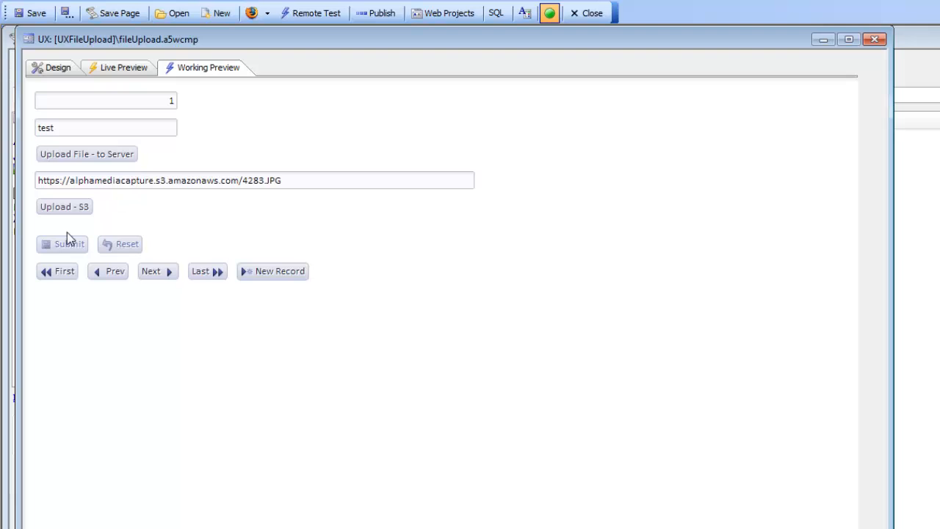
{"action": "left_click", "coordinate": [66, 209]}
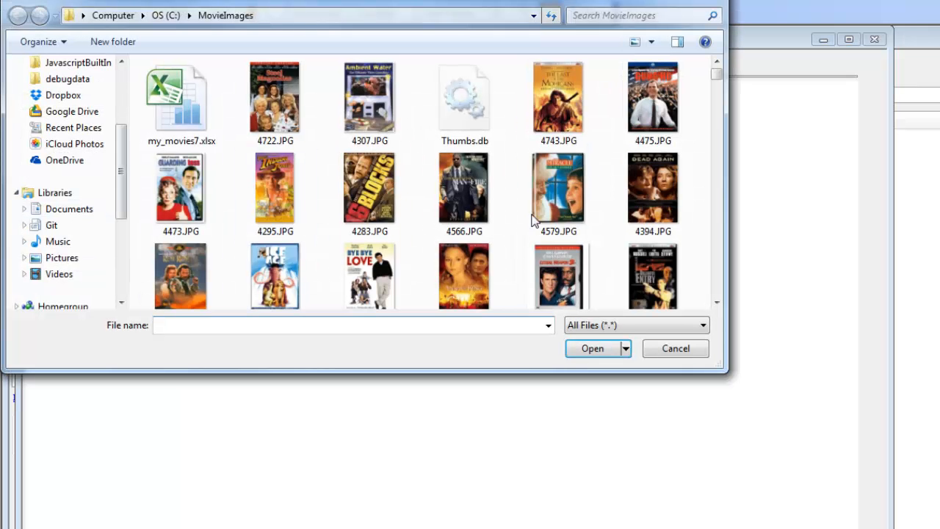
{"action": "double_click", "coordinate": [661, 293]}
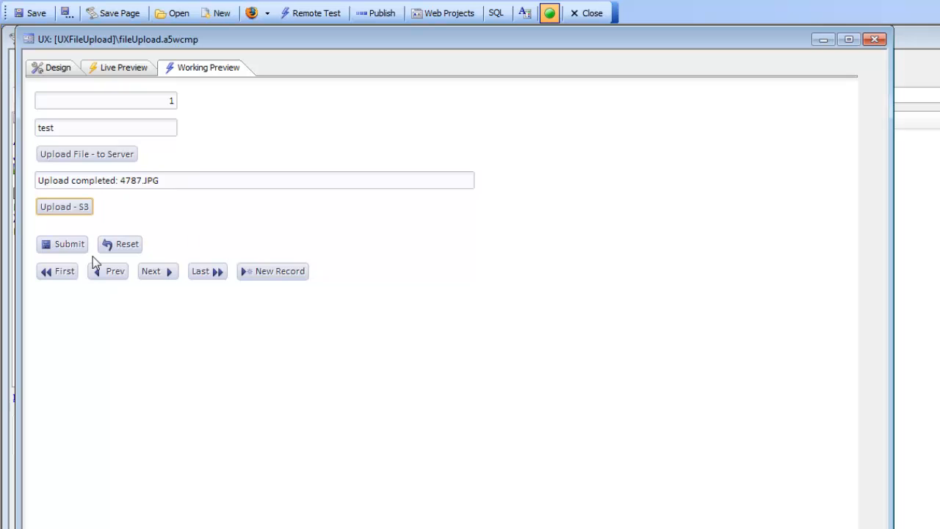
{"action": "left_click", "coordinate": [65, 246]}
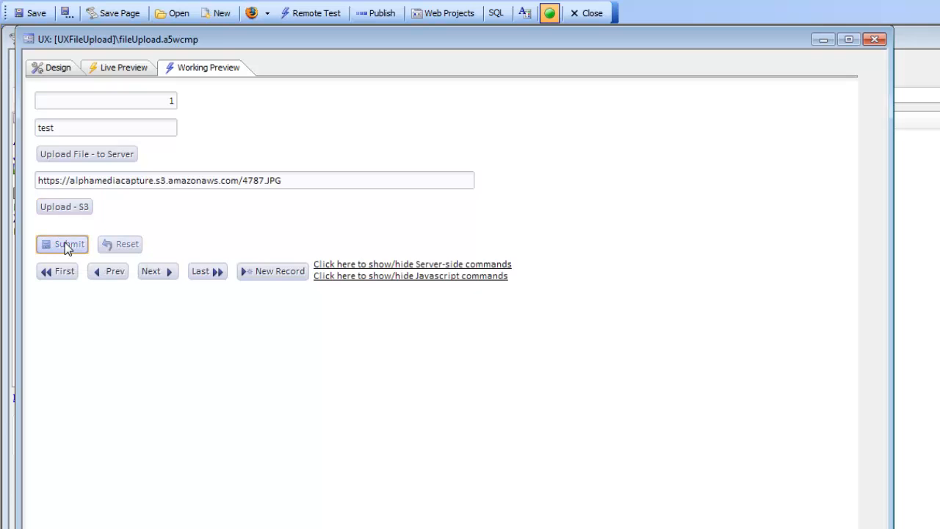
Change the Upload - S3 button's File Upload action to store the target field value as JSON, and save the click event
{"action": "left_click", "coordinate": [53, 66]}
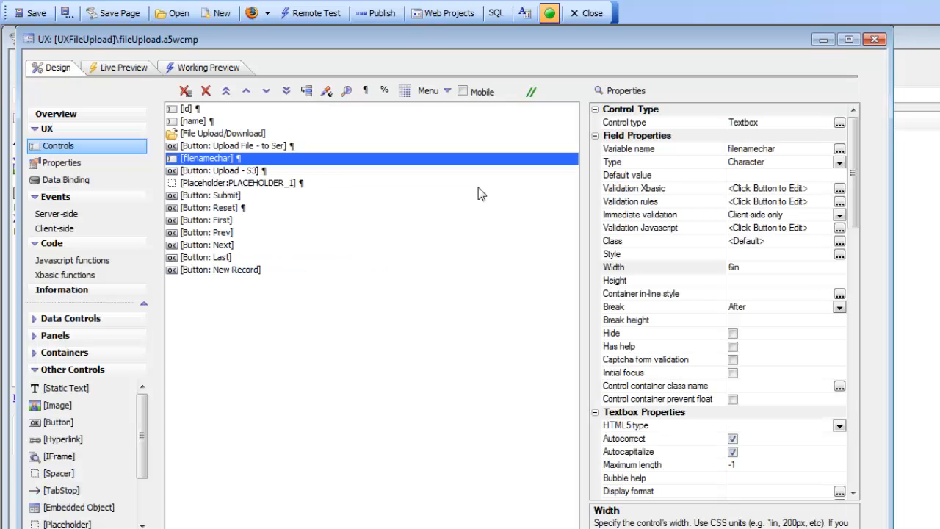
{"action": "left_click", "coordinate": [232, 175]}
{"action": "left_click", "coordinate": [625, 279]}
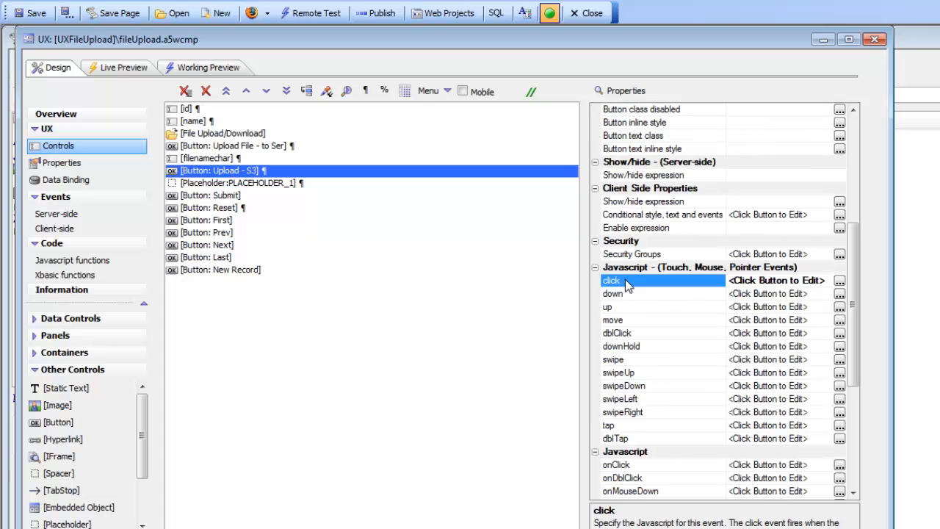
{"action": "double_click", "coordinate": [625, 279]}
{"action": "left_click", "coordinate": [460, 173]}
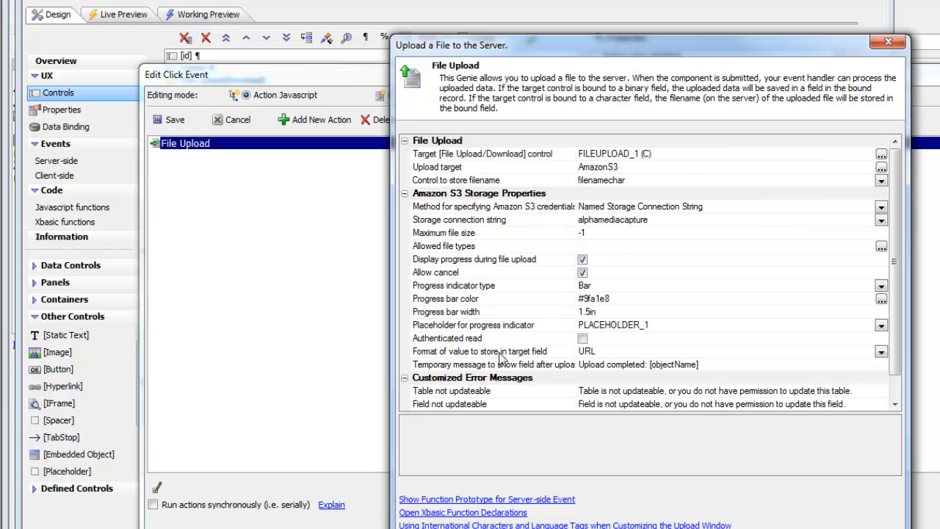
{"action": "double_click", "coordinate": [502, 354]}
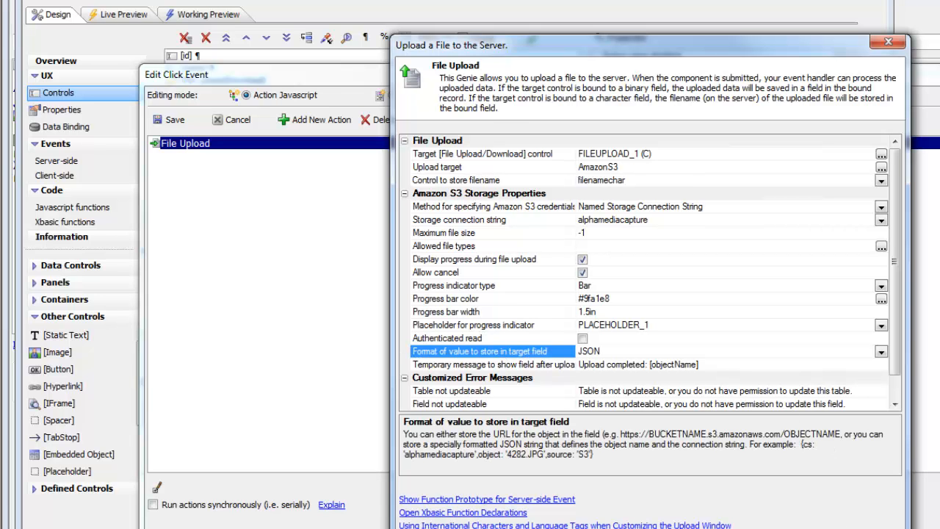
{"action": "left_click", "coordinate": [839, 523]}
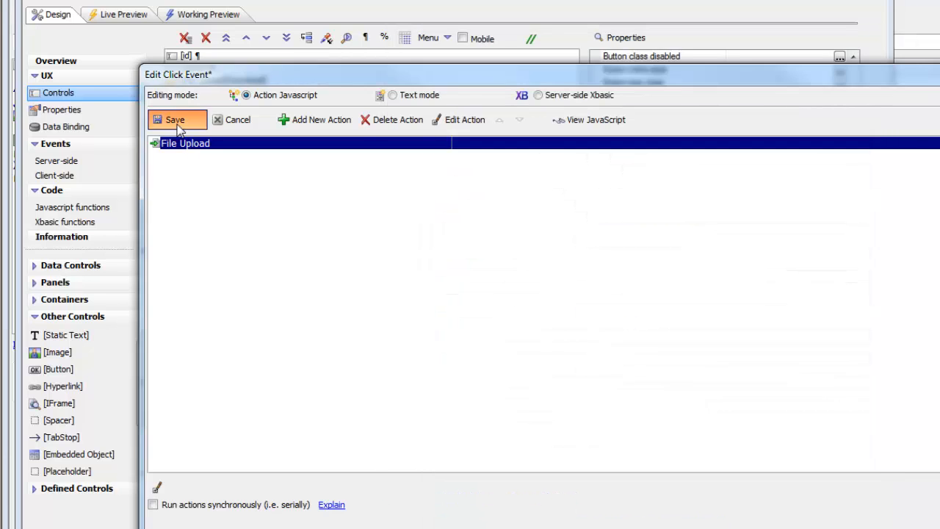
{"action": "left_click", "coordinate": [170, 119]}
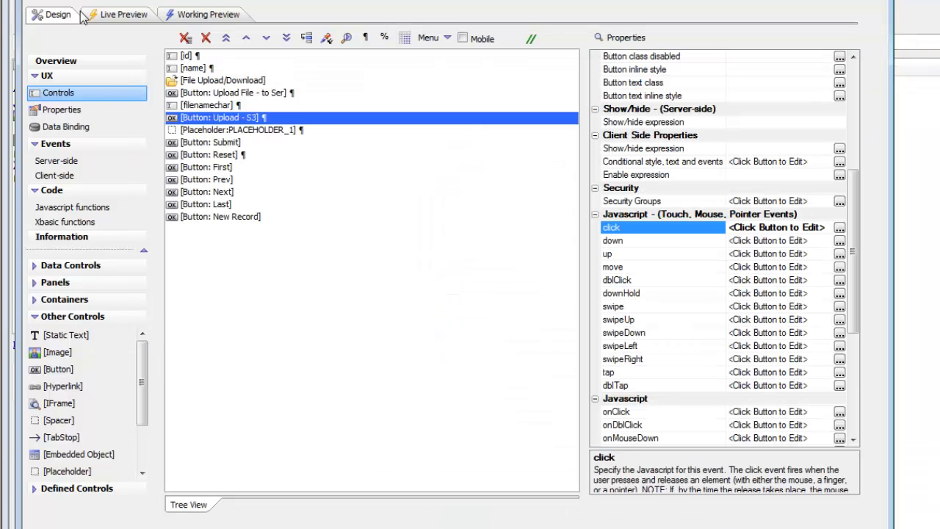
Test the JSON format in Working Preview by uploading 4357.JPG to S3 and submitting the record
{"action": "left_click", "coordinate": [208, 16]}
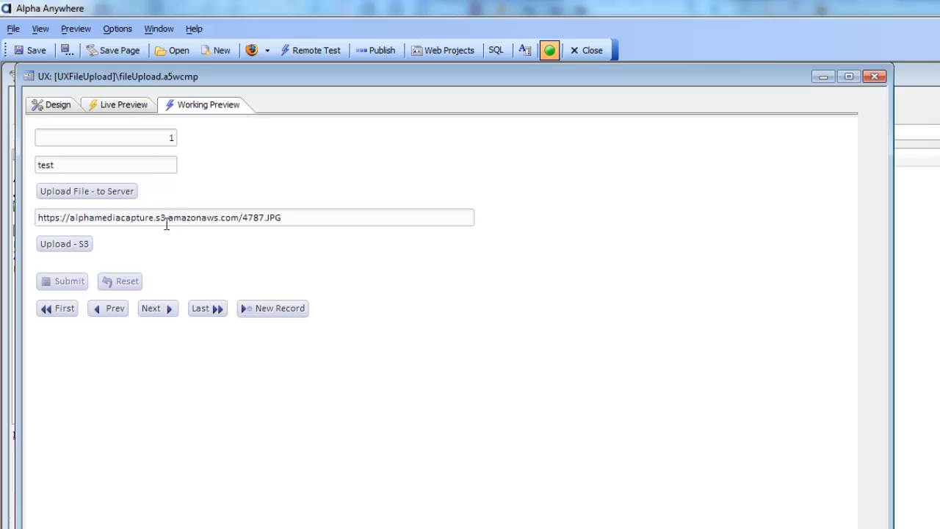
{"action": "left_click", "coordinate": [76, 247]}
{"action": "left_click", "coordinate": [370, 301]}
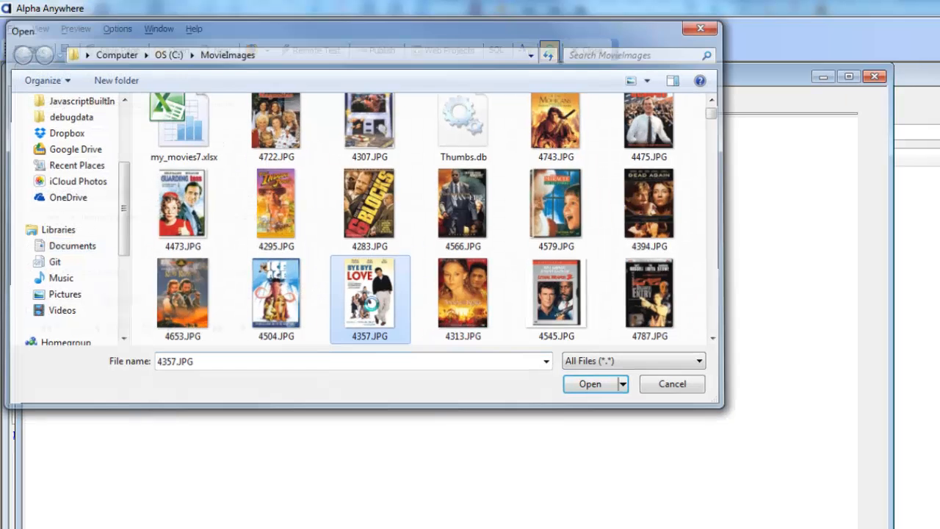
{"action": "double_click", "coordinate": [371, 303]}
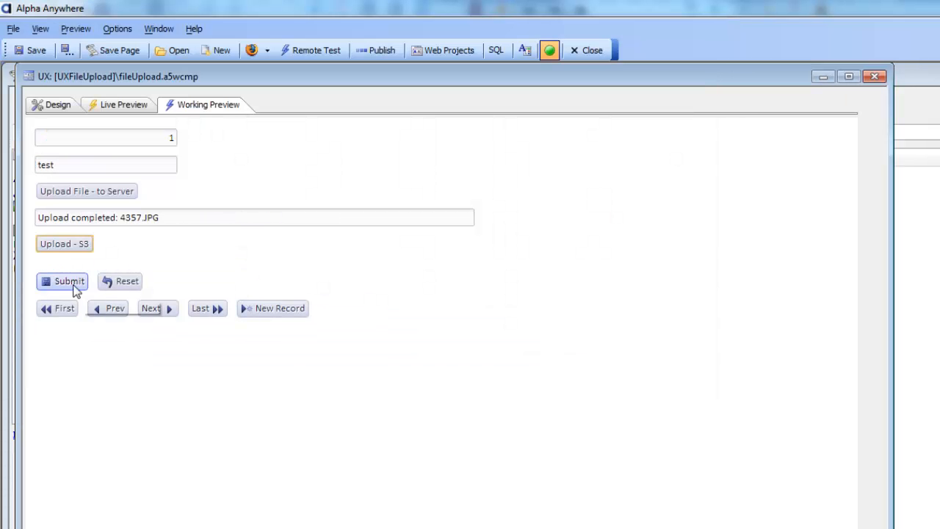
{"action": "left_click", "coordinate": [69, 284]}
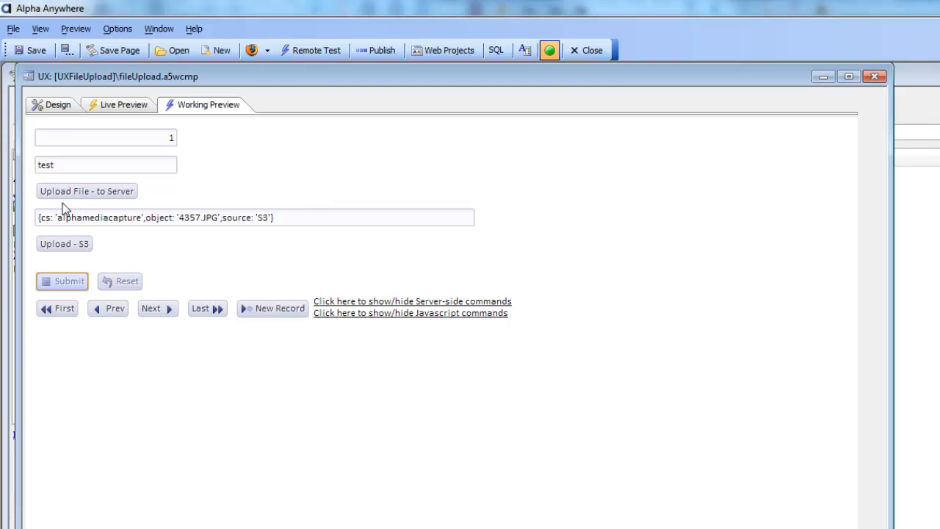
Open the File Upload action in the Upload - S3 button's click event for editing
{"action": "left_click", "coordinate": [45, 106]}
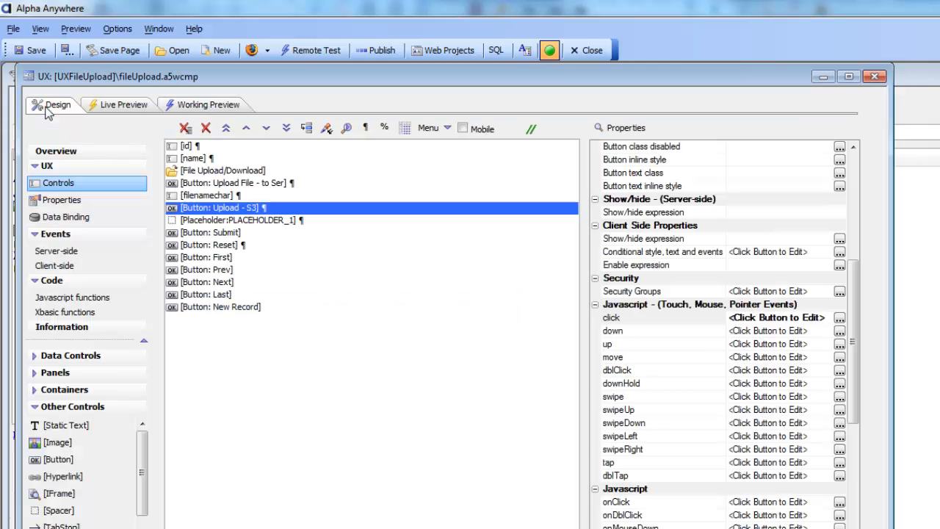
{"action": "left_click", "coordinate": [630, 318]}
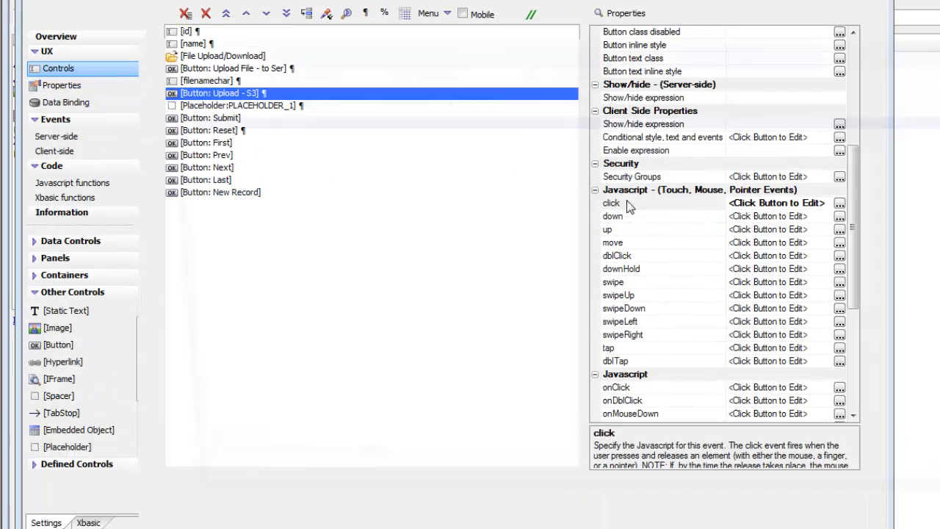
{"action": "double_click", "coordinate": [630, 206]}
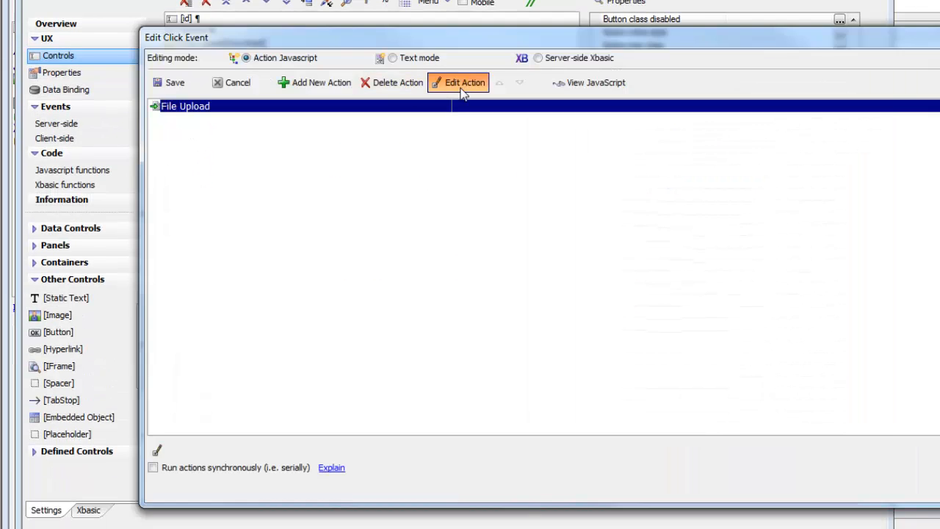
{"action": "left_click", "coordinate": [458, 93]}
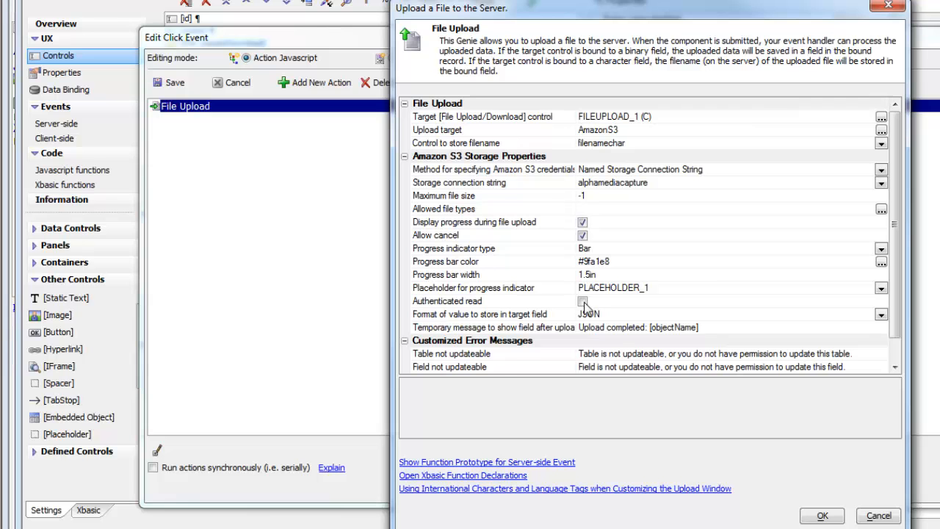
Turn Authenticated read on and off again, and switch the stored value format to URL and back to JSON
{"action": "left_click", "coordinate": [583, 302]}
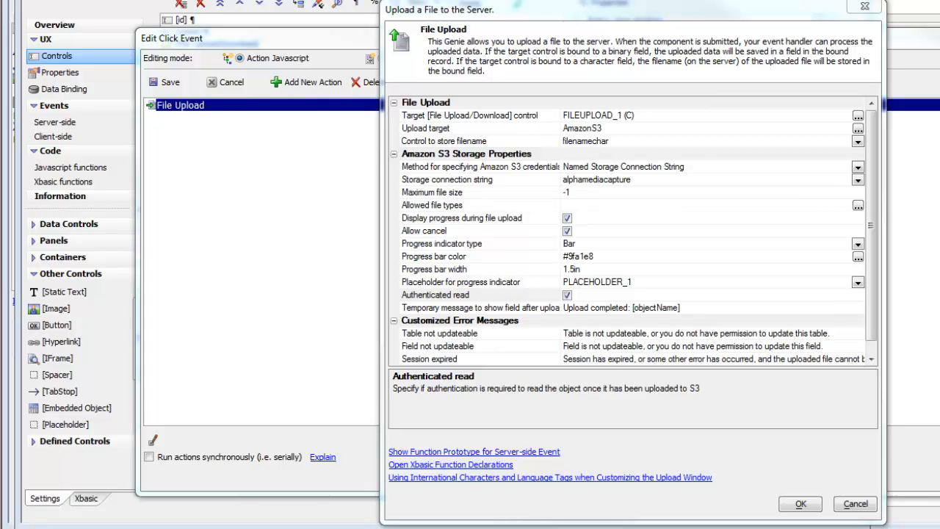
{"action": "left_click", "coordinate": [567, 296]}
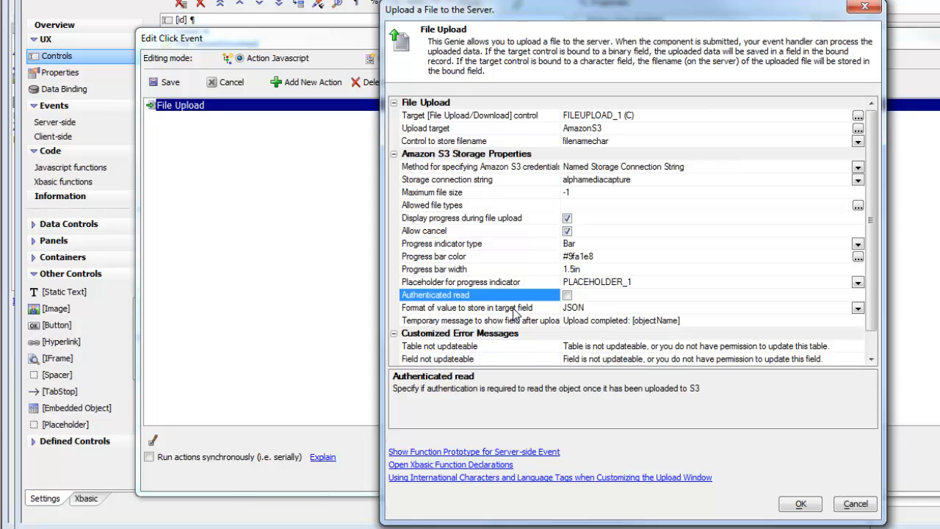
{"action": "left_click", "coordinate": [857, 308]}
{"action": "left_click", "coordinate": [579, 323]}
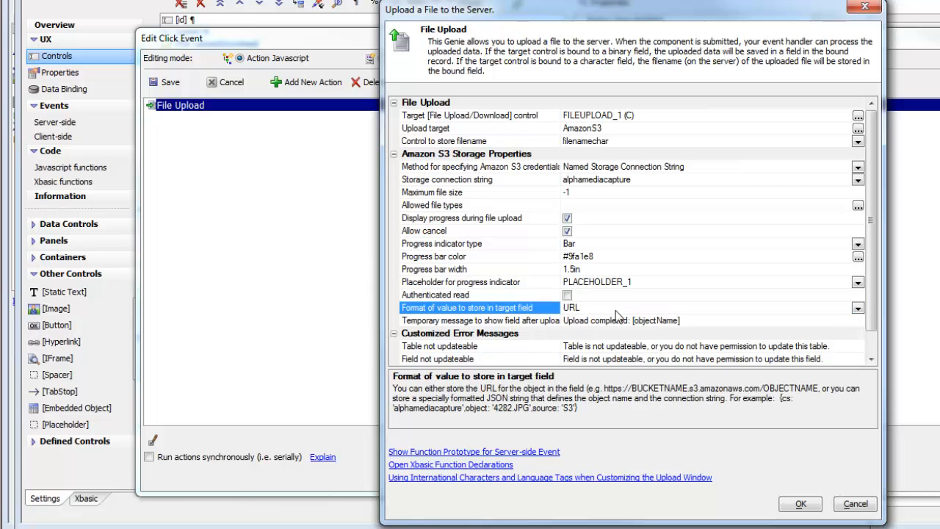
{"action": "left_click", "coordinate": [858, 308]}
{"action": "left_click", "coordinate": [577, 335]}
Enable Authenticated read for the S3 upload and save the button's click event
{"action": "left_click", "coordinate": [568, 296]}
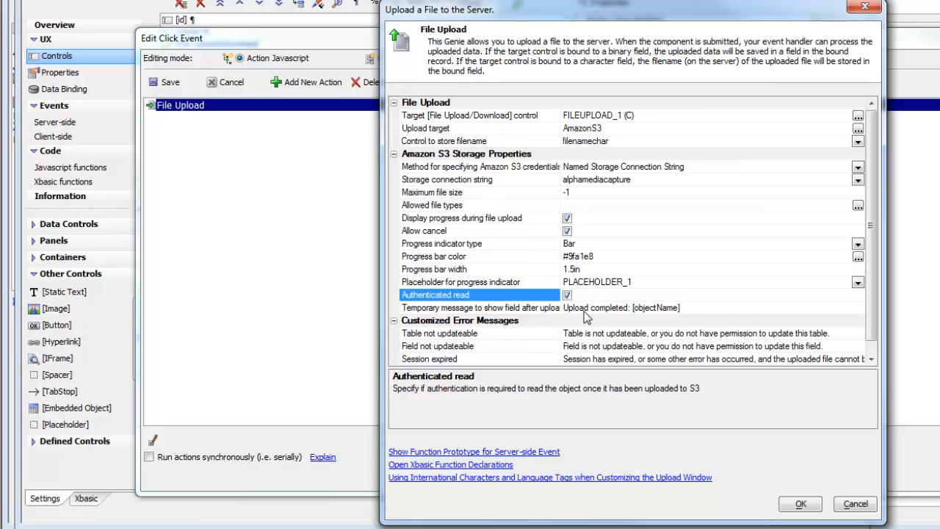
{"action": "left_click", "coordinate": [800, 504]}
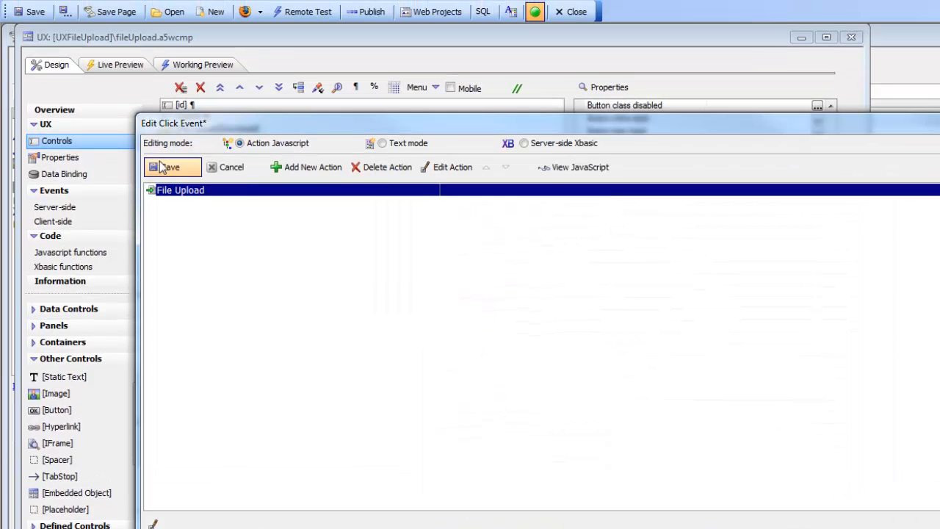
{"action": "left_click", "coordinate": [162, 168]}
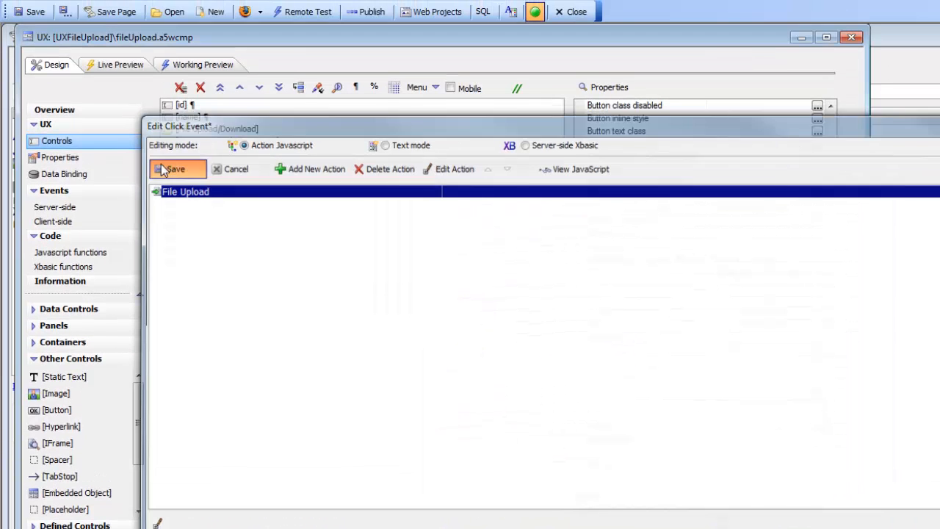
Upload 4283.JPG to S3 in Working Preview with authenticated read, submit the record and return to the component design
{"action": "left_click", "coordinate": [193, 66]}
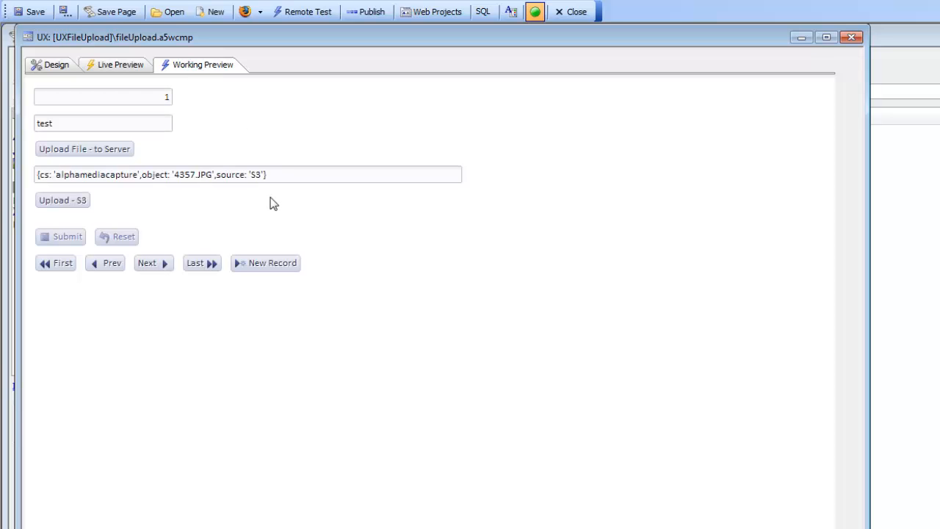
{"action": "left_click_drag", "start_coordinate": [280, 175], "coordinate": [30, 185]}
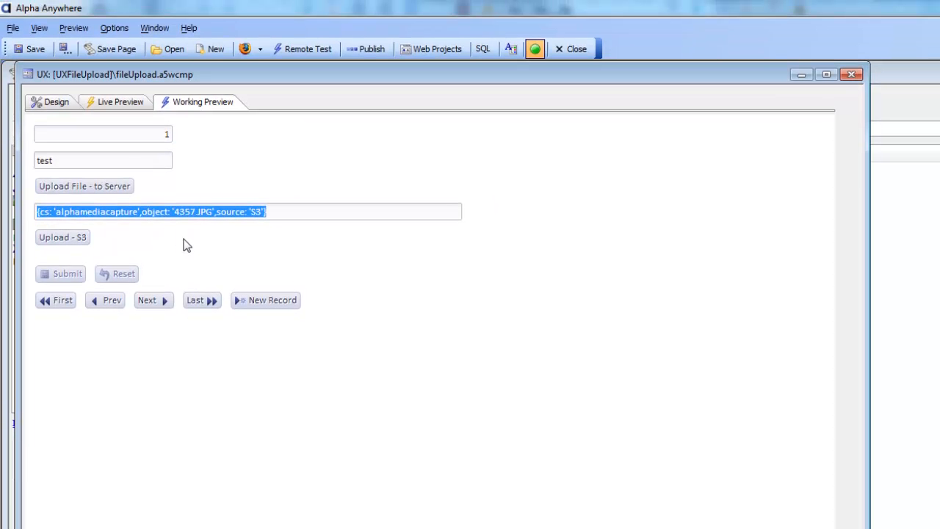
{"action": "left_click", "coordinate": [74, 239]}
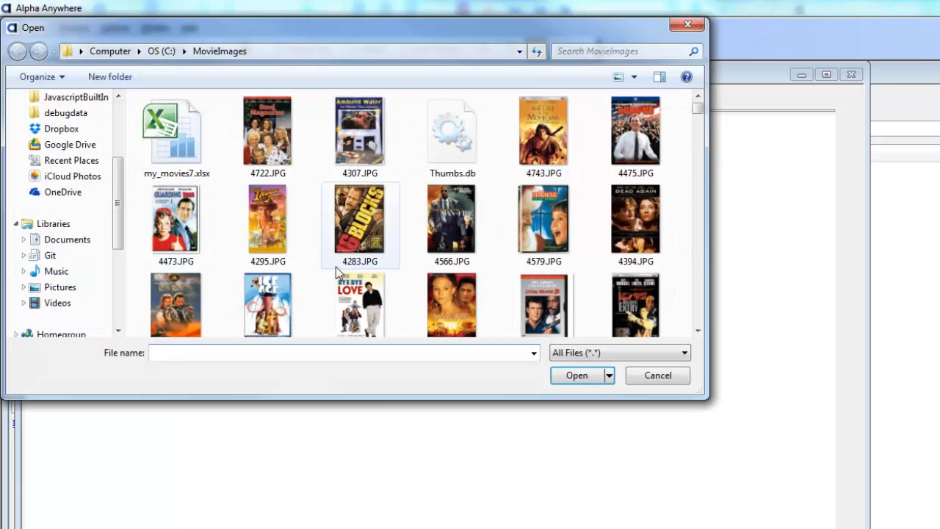
{"action": "double_click", "coordinate": [369, 227]}
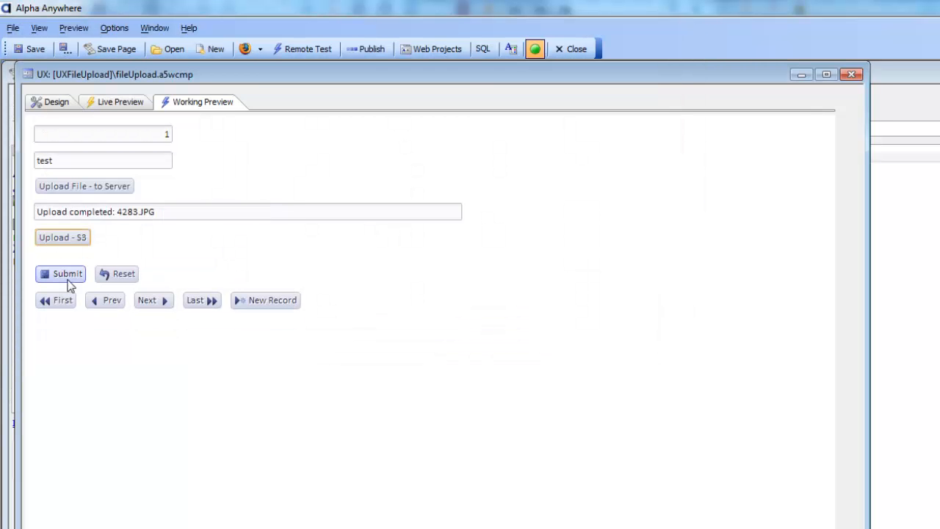
{"action": "left_click", "coordinate": [64, 274]}
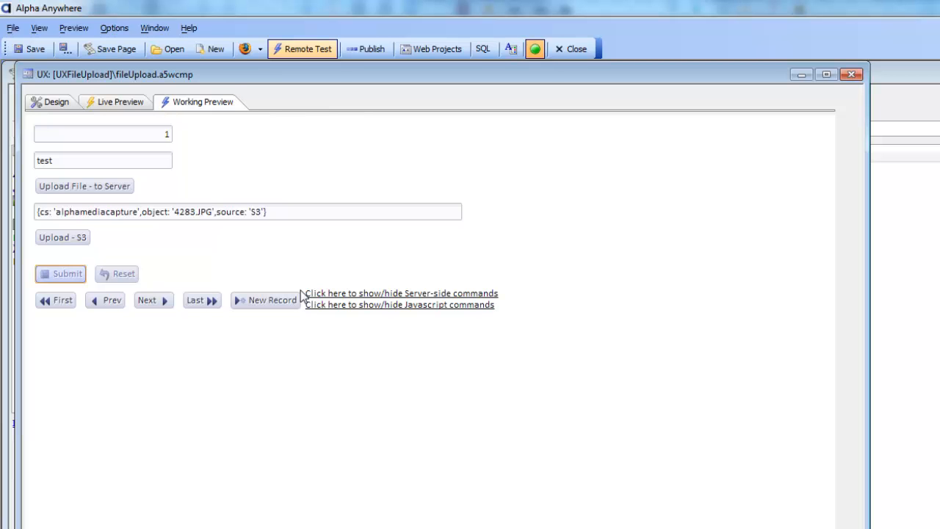
{"action": "left_click", "coordinate": [50, 103]}
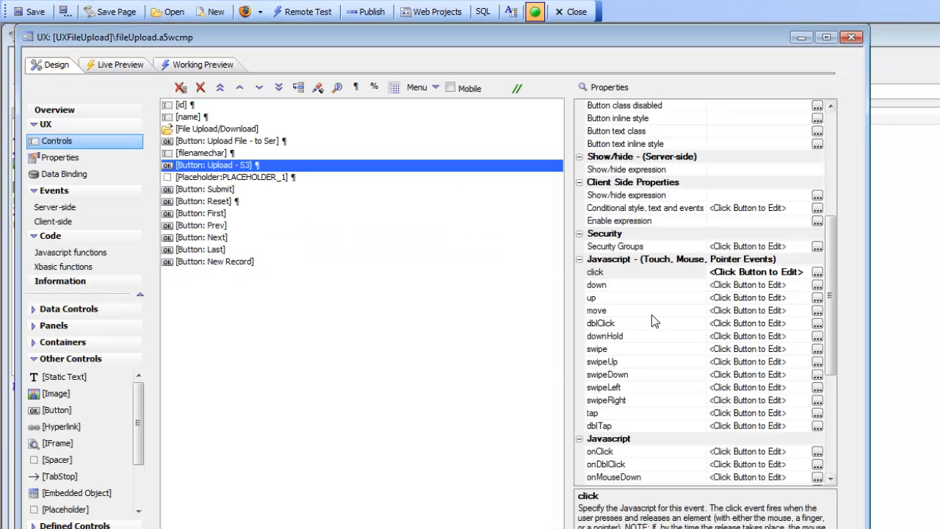